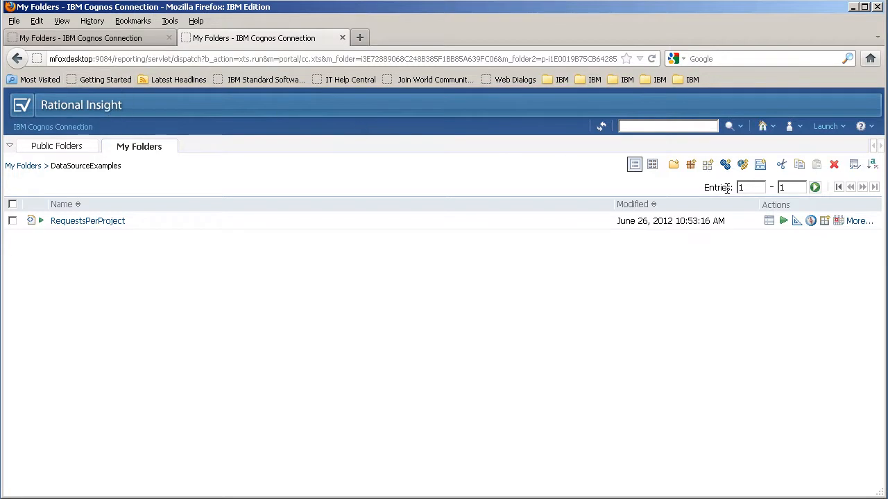
# Step: Launch IBM Cognos Administration, go to Configuration, and open the RIDW data source
pyautogui.click(825, 126)
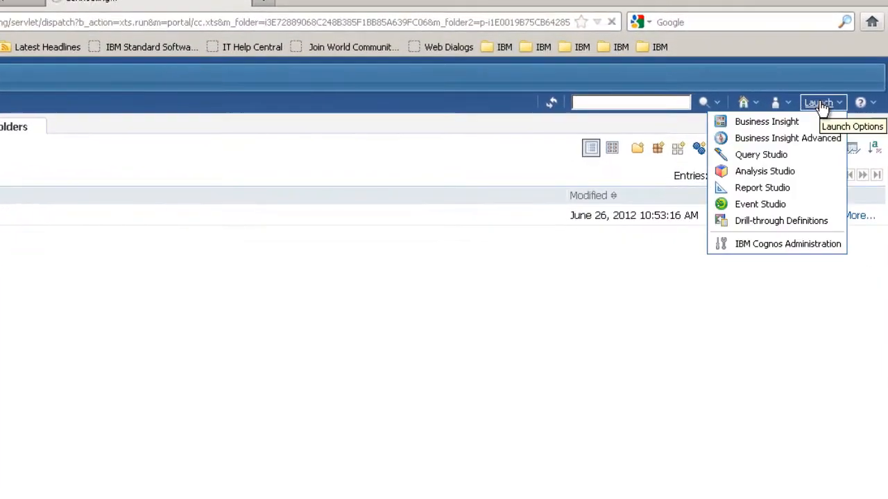
pyautogui.click(789, 245)
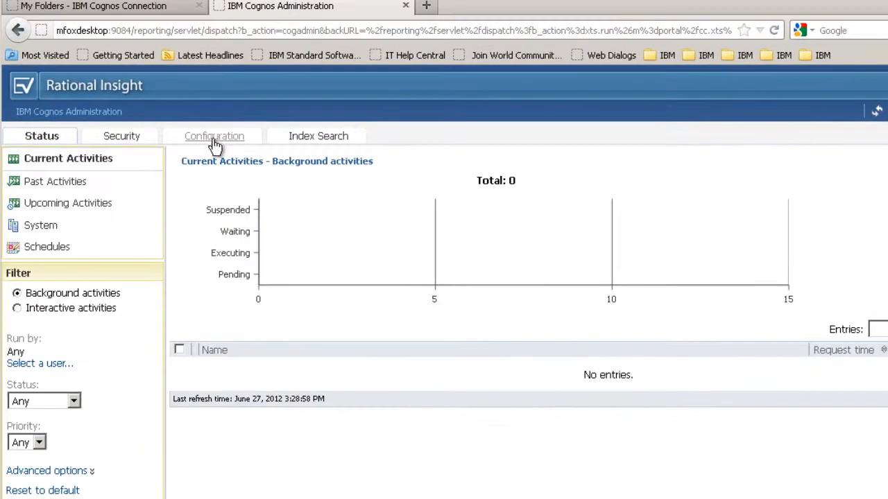
pyautogui.click(197, 144)
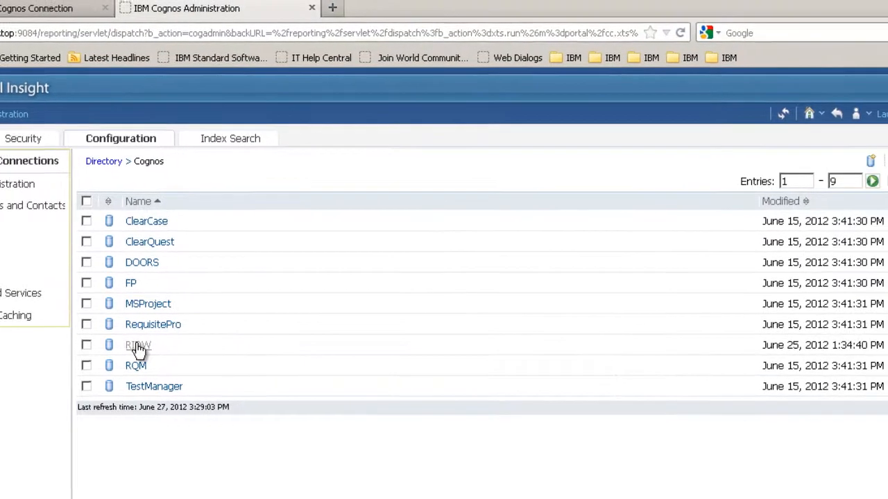
pyautogui.click(75, 347)
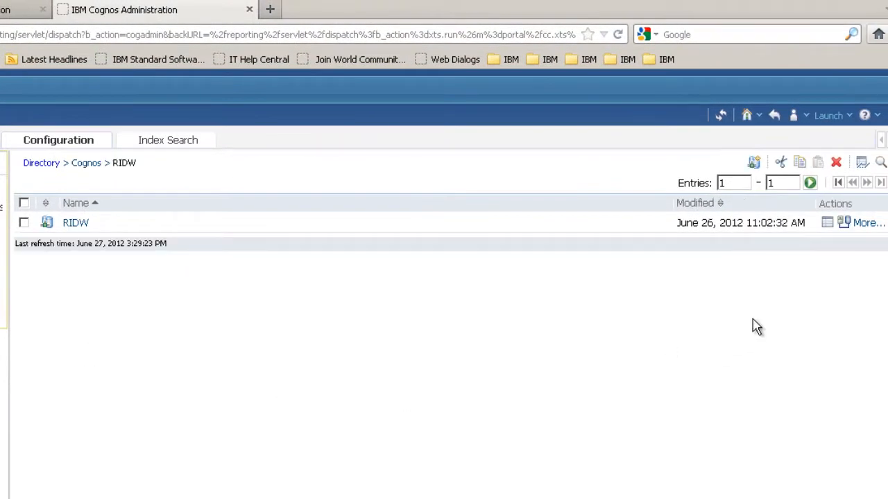
# Step: Review RIDW's IBM DB2 connection and permissions without changes, then open the RIDW connection
pyautogui.click(827, 226)
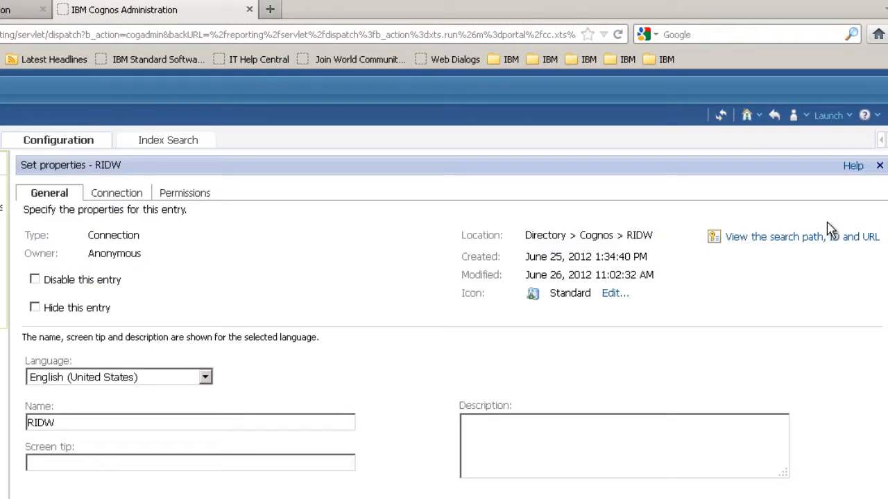
pyautogui.click(116, 193)
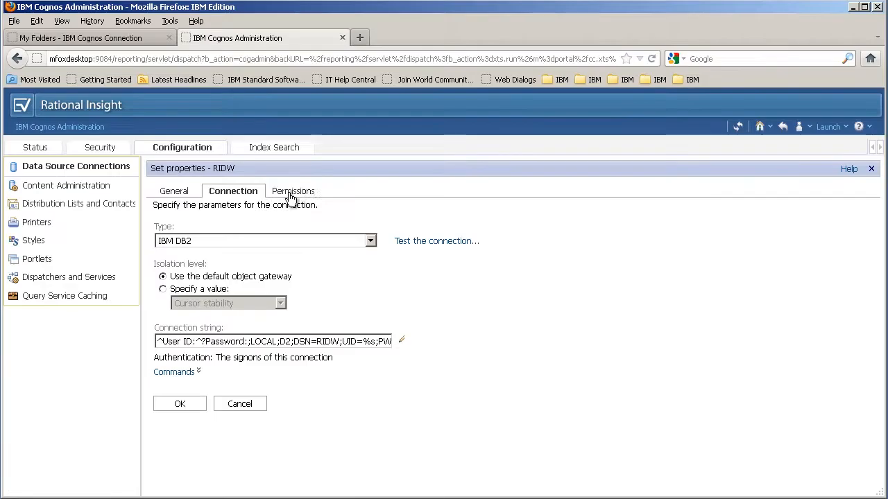
pyautogui.click(291, 194)
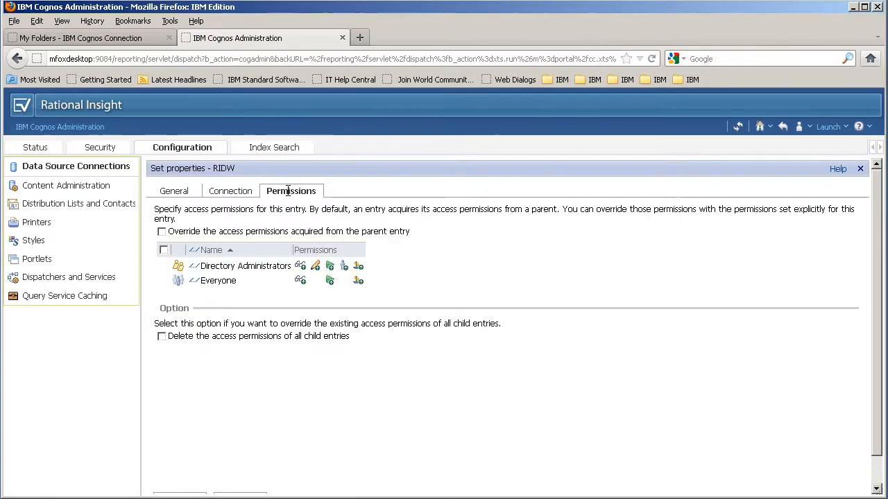
pyautogui.click(232, 192)
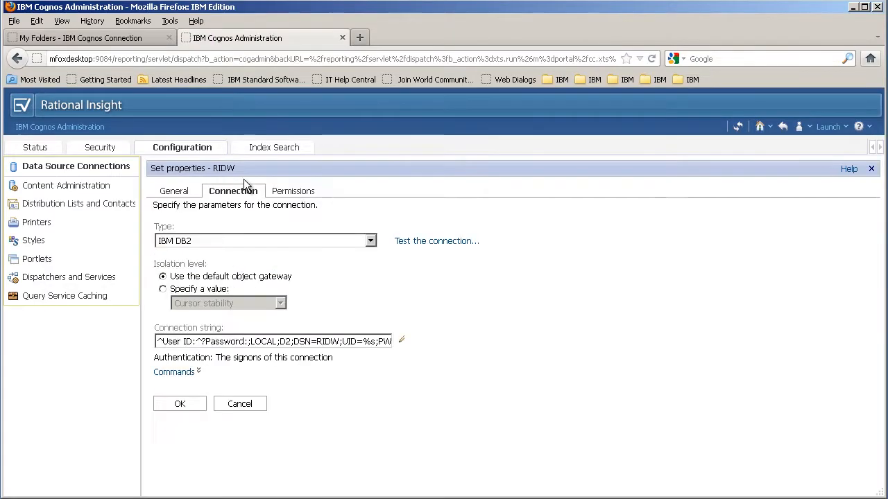
pyautogui.click(240, 404)
pyautogui.click(196, 218)
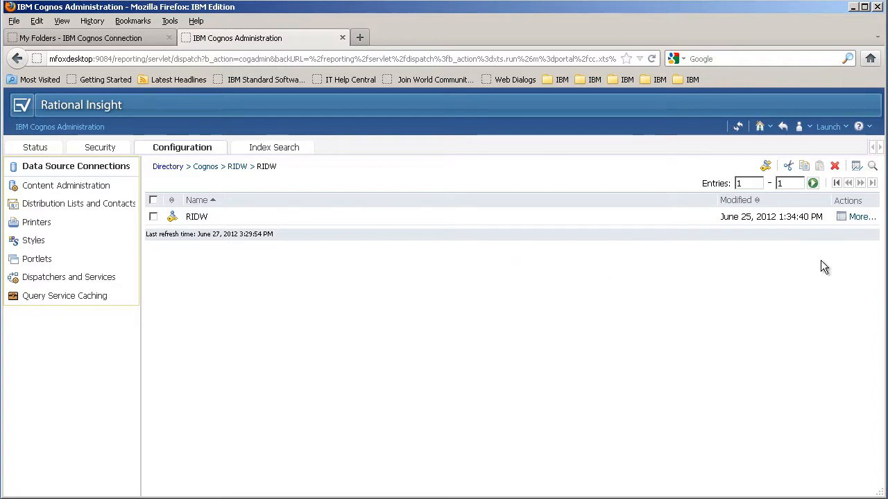
# Step: Inspect the RIDW signon's user ID and password, cancelling out without changes
pyautogui.click(841, 220)
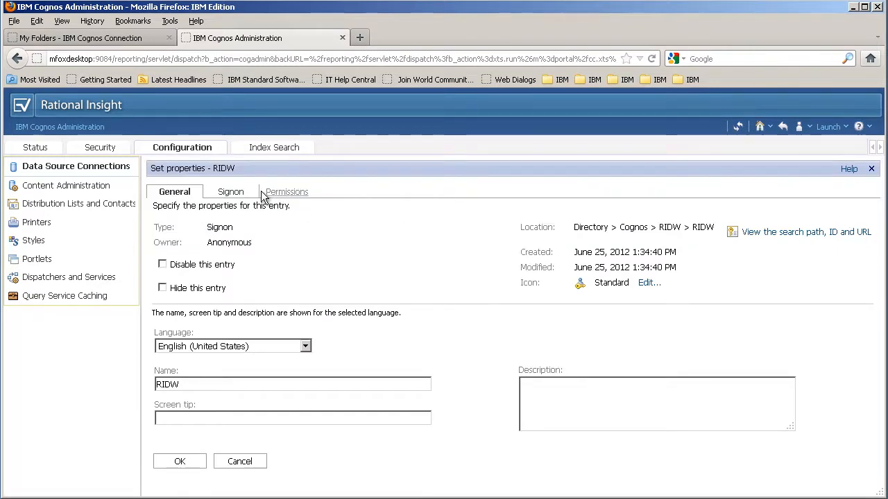
pyautogui.click(231, 192)
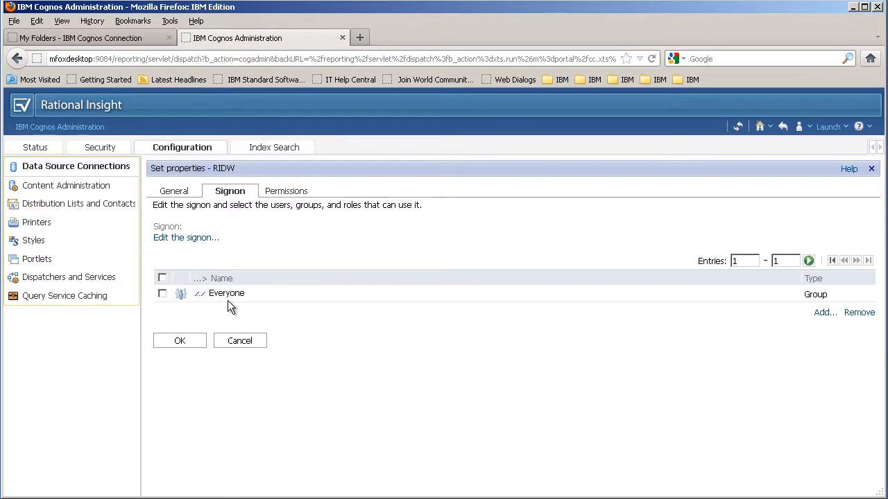
pyautogui.click(197, 239)
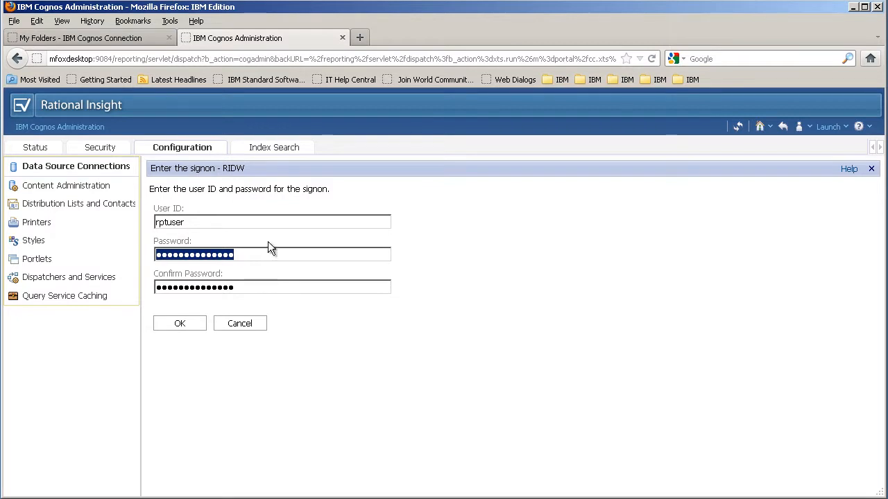
pyautogui.click(240, 324)
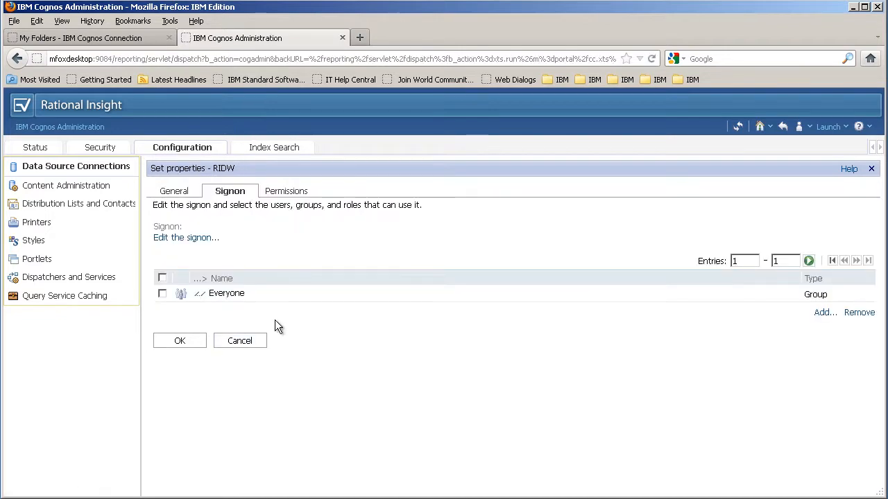
pyautogui.click(243, 339)
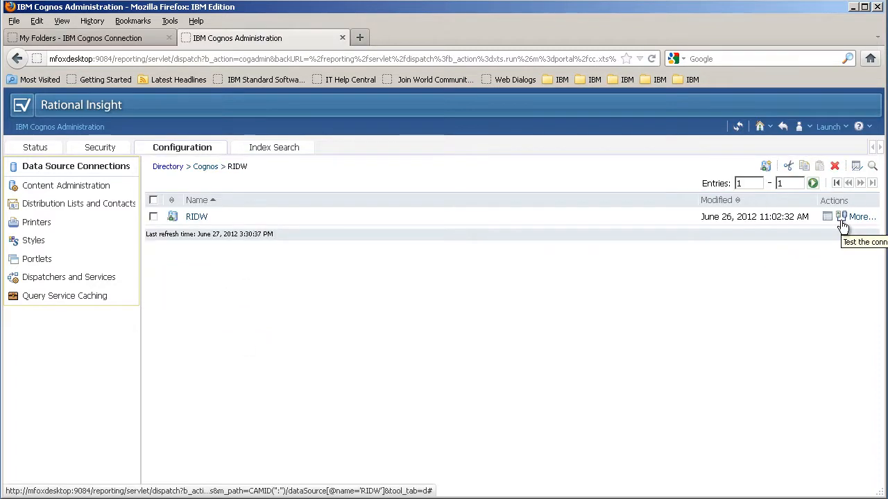
pyautogui.click(841, 218)
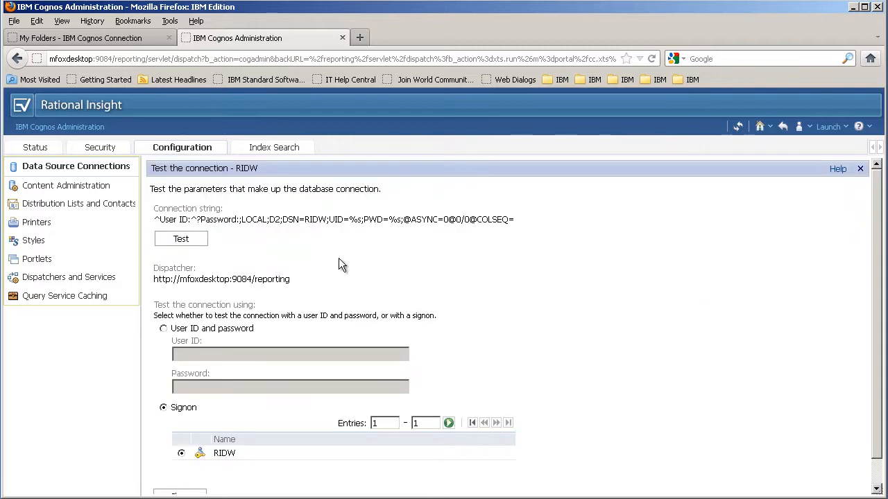
pyautogui.click(183, 240)
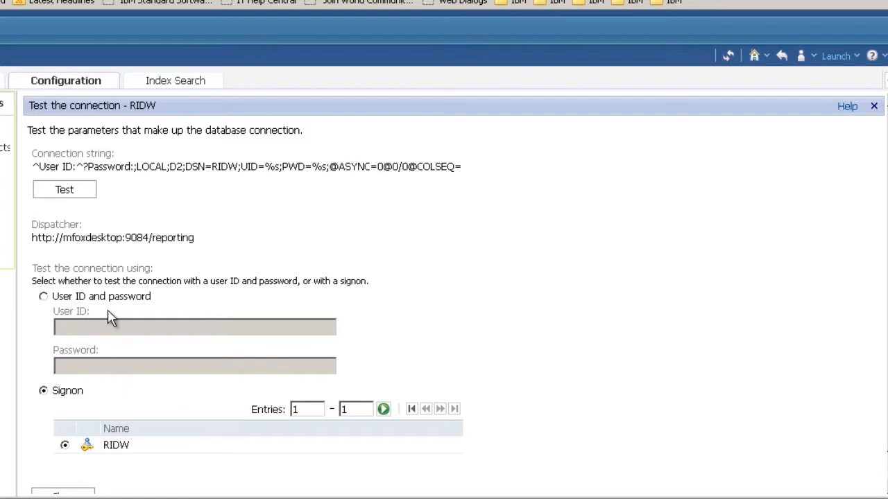
pyautogui.click(65, 192)
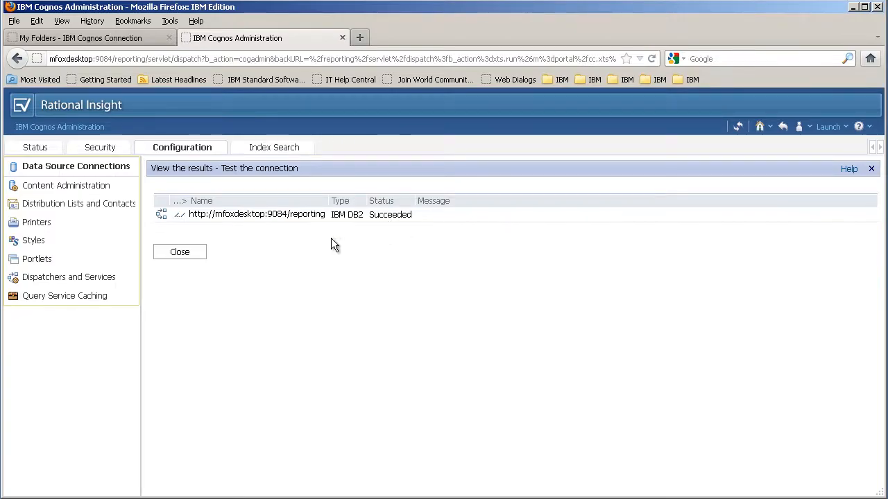
pyautogui.click(183, 254)
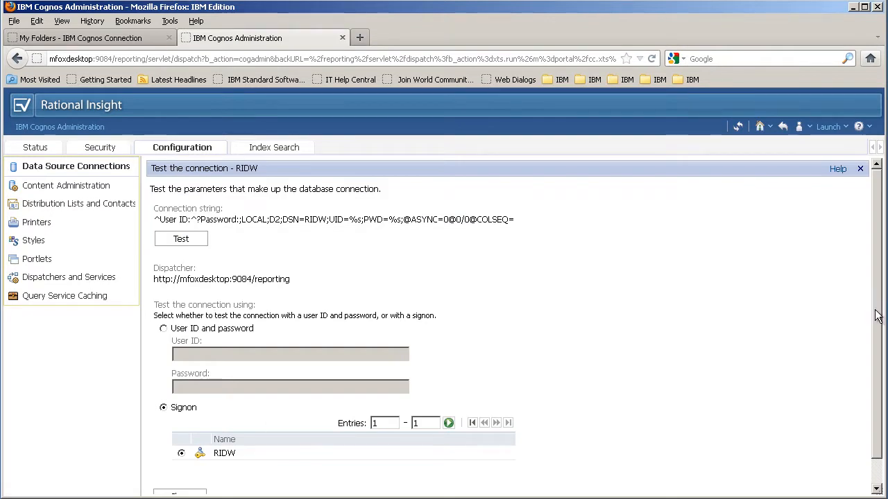
pyautogui.scroll(-2, 686, 367)
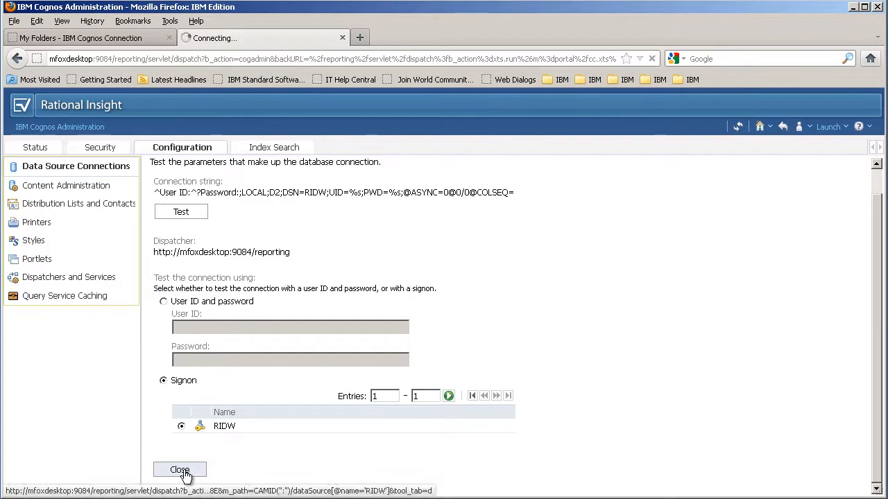
pyautogui.click(182, 470)
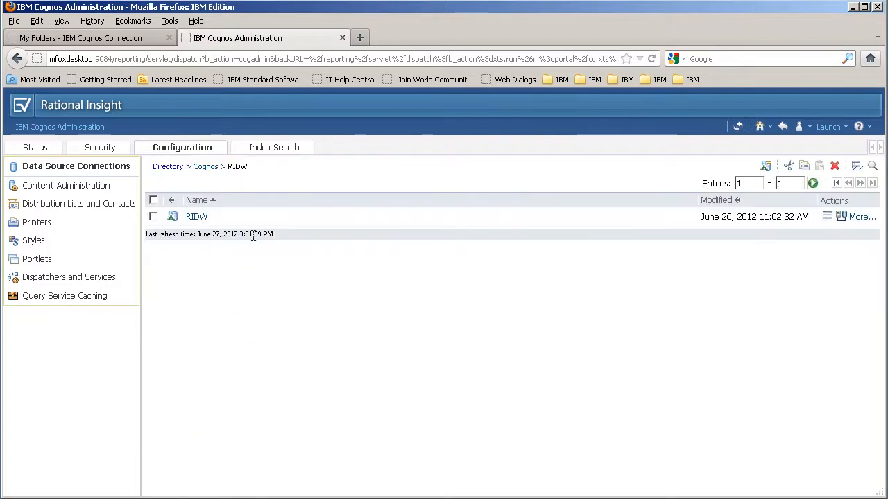
# Step: Rerun the RequestsPerProject report from the DataSourceExamples folder in My Folders
pyautogui.click(85, 42)
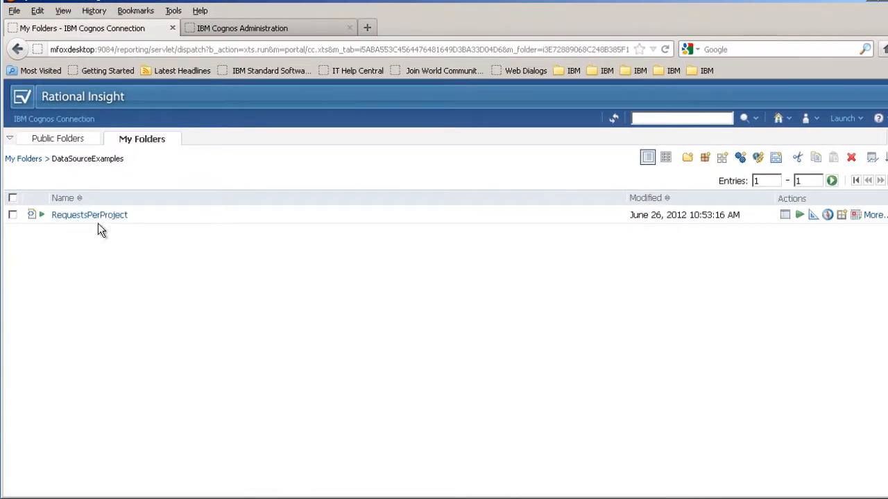
pyautogui.click(95, 216)
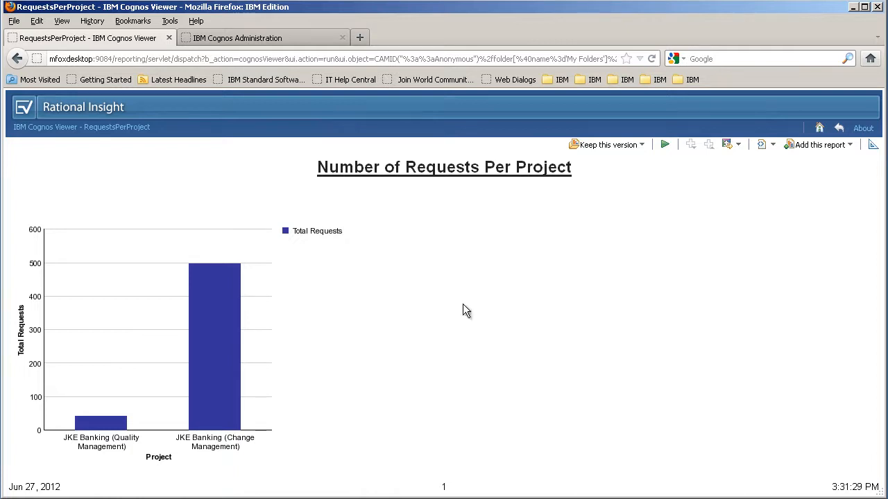
# Step: Leave the report and view RIDW's IBM DB2 connection string with DSN=RIDW in Administration
pyautogui.click(839, 127)
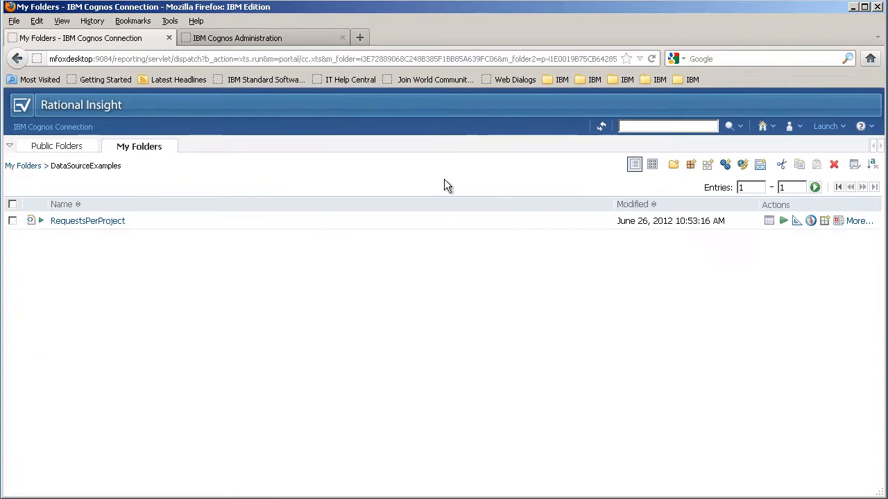
pyautogui.click(255, 38)
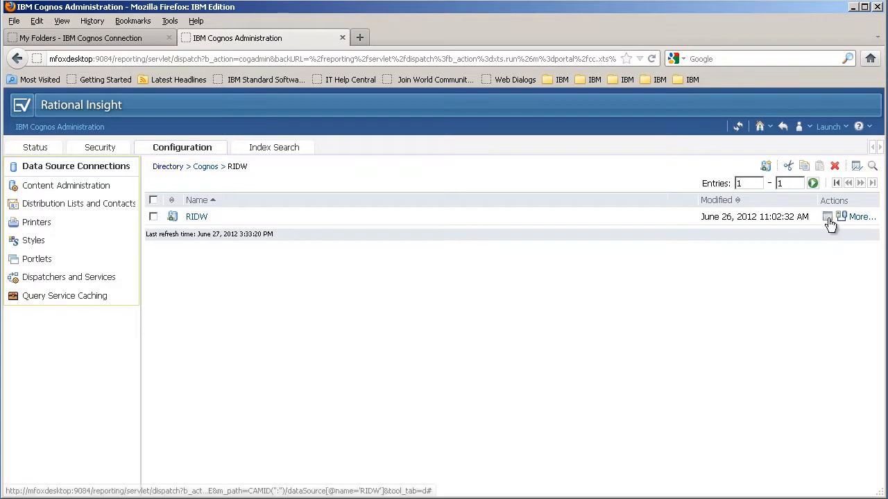
pyautogui.click(827, 218)
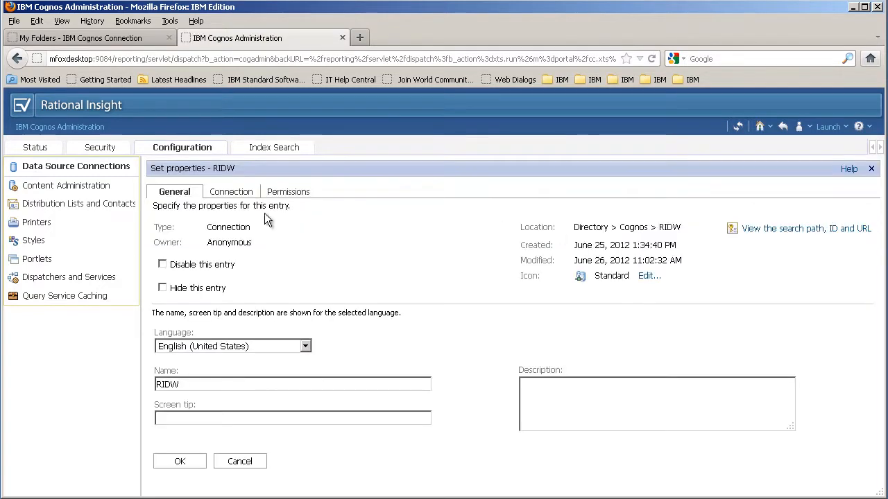
pyautogui.click(232, 192)
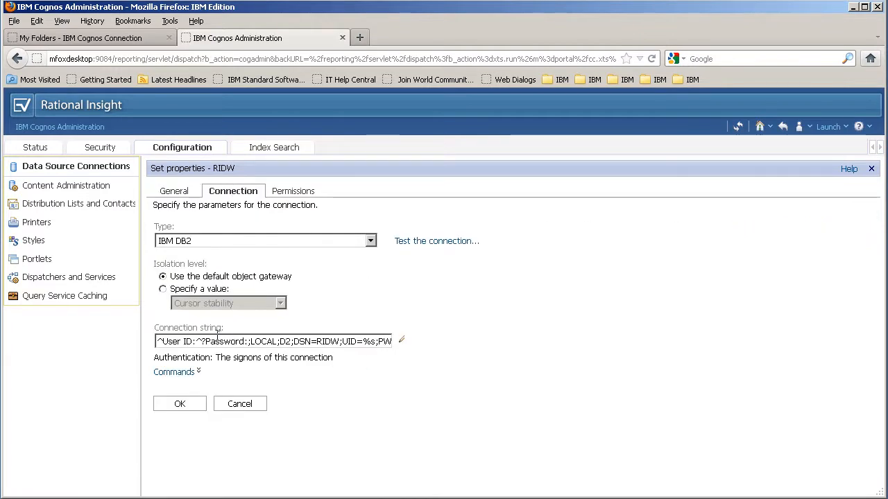
# Step: Change the RIDW connection's DB2 database name from RIDW to DW and open the connection test
pyautogui.click(402, 342)
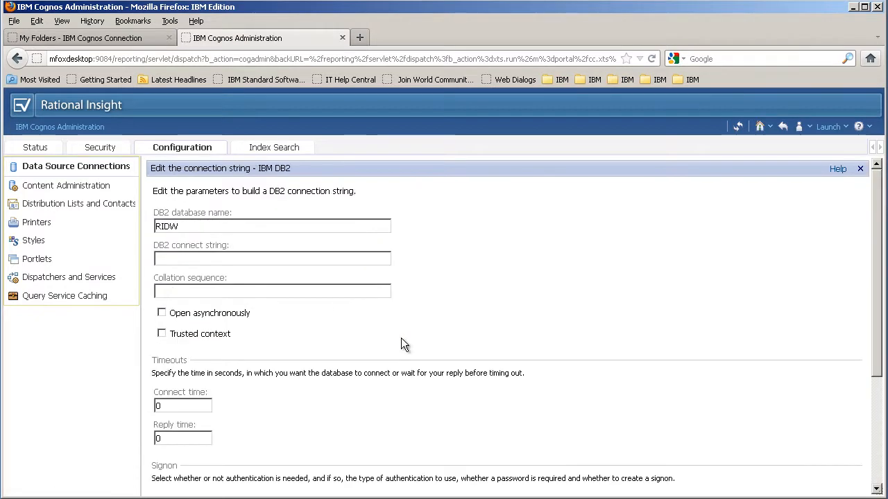
pyautogui.click(194, 226)
pyautogui.press('BackSpace')
pyautogui.press('BackSpace')
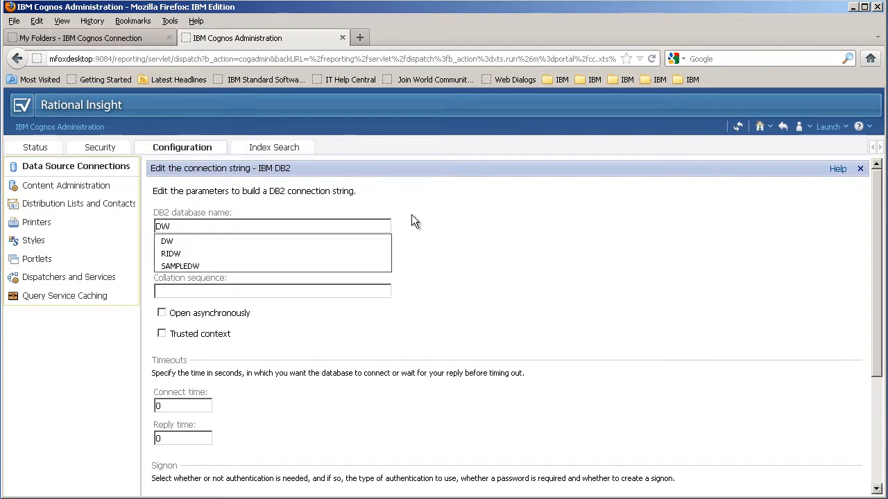
pyautogui.click(436, 226)
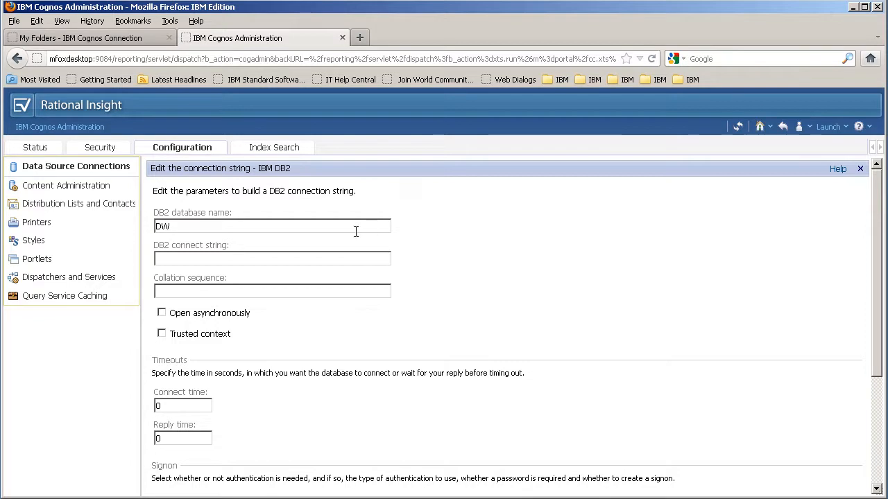
pyautogui.moveTo(875, 242); pyautogui.dragTo(868, 327)
pyautogui.click(225, 434)
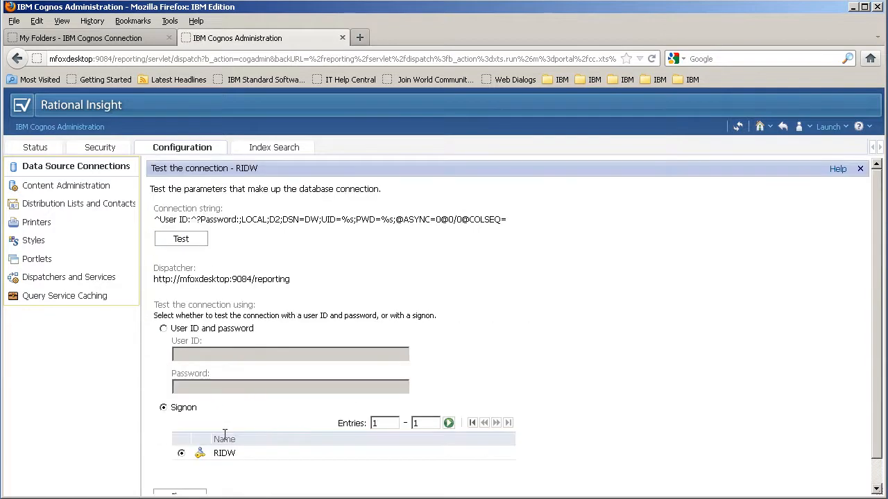
# Step: Test the IBM DB2 connection with DSN=DW and confirm it succeeds
pyautogui.scroll(-1, 377, 355)
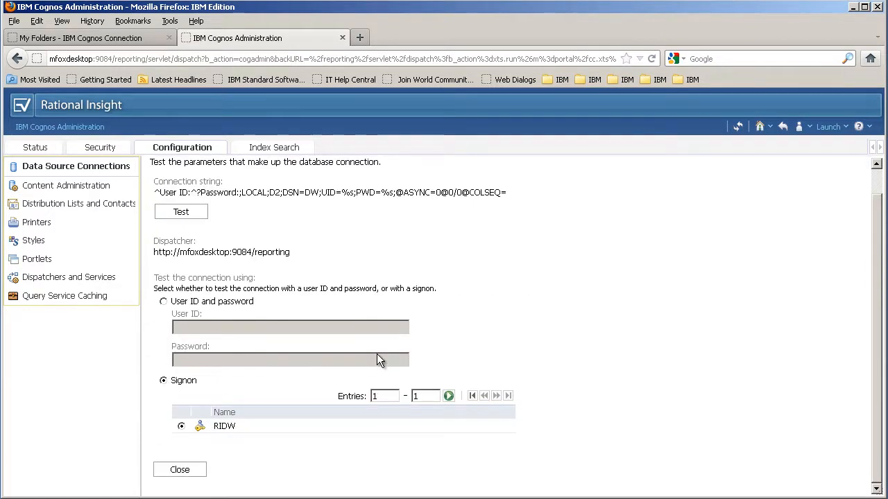
pyautogui.scroll(1, 264, 279)
pyautogui.click(184, 241)
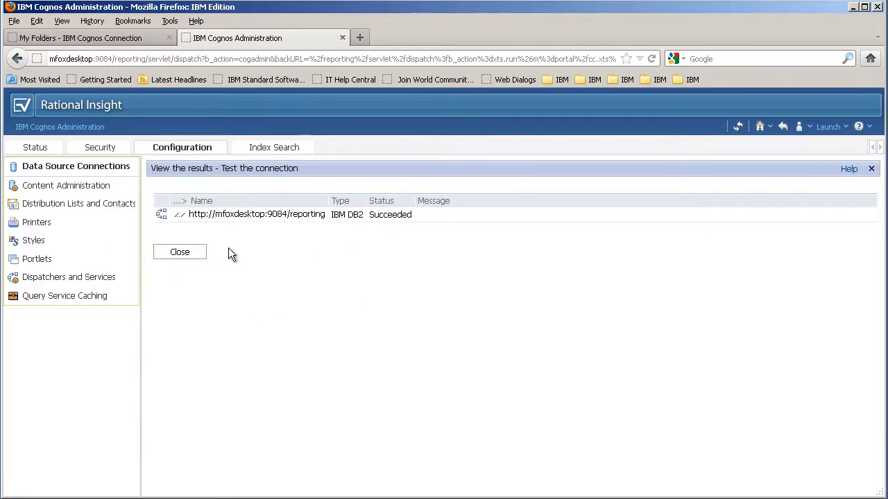
pyautogui.click(184, 251)
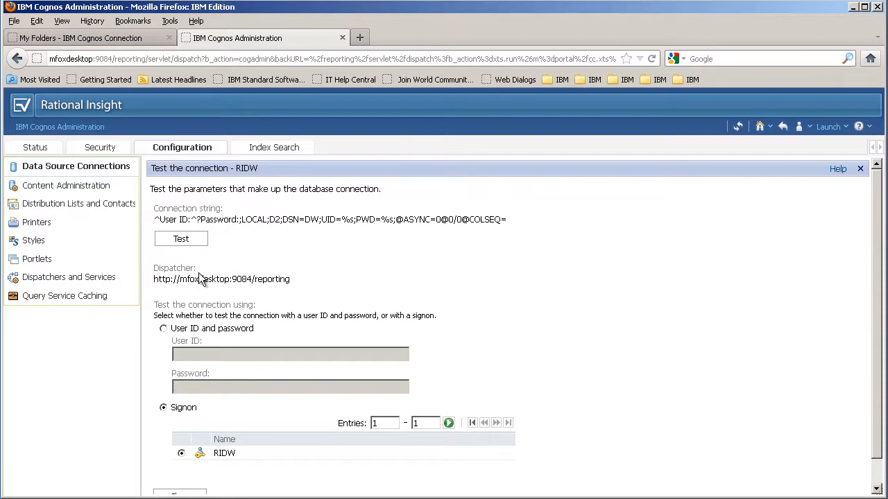
# Step: Accept the edited DW connection string and save the RIDW data source properties
pyautogui.scroll(-1, 222, 388)
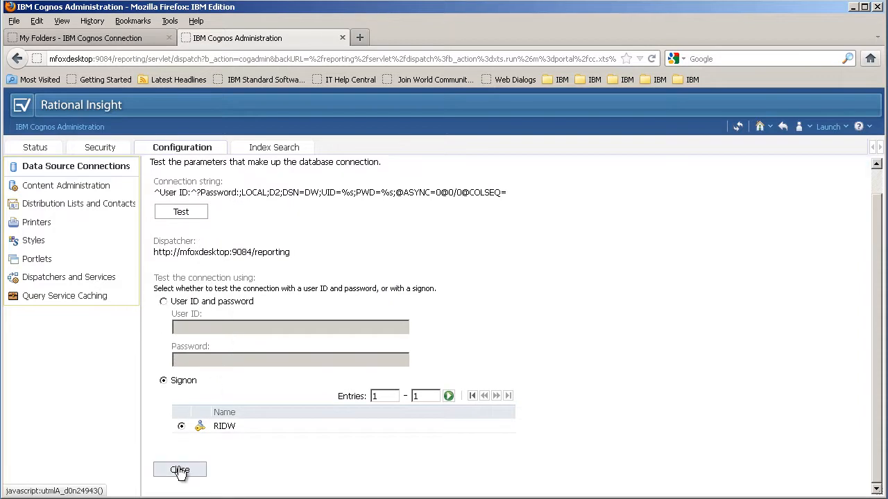
pyautogui.click(180, 470)
pyautogui.scroll(-5, 281, 416)
pyautogui.click(179, 470)
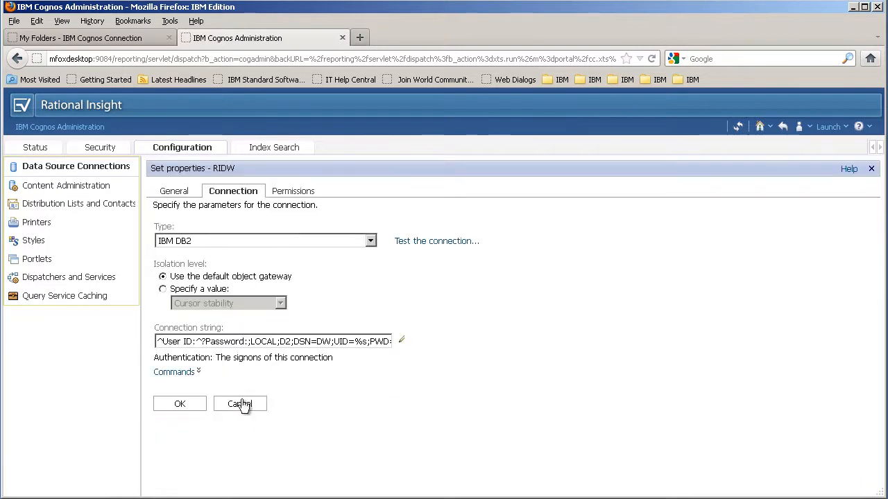
pyautogui.click(181, 406)
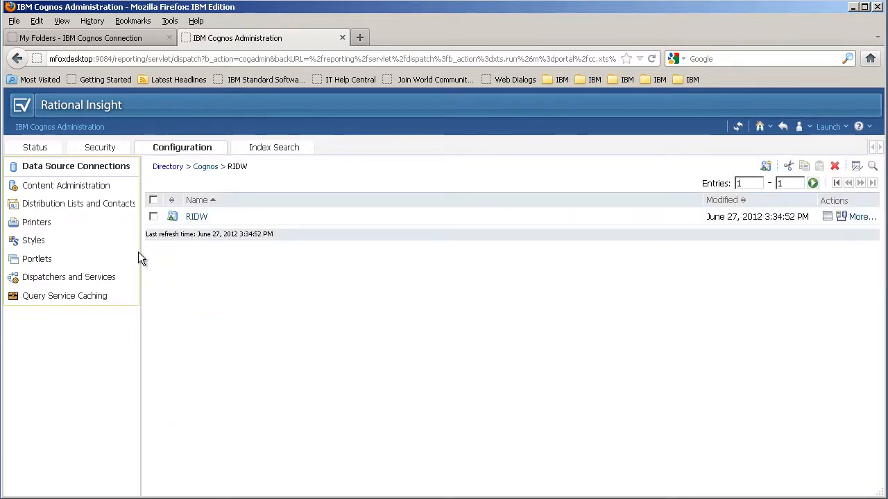
# Step: Run RequestsPerProject again from My Folders against the DW database
pyautogui.click(85, 38)
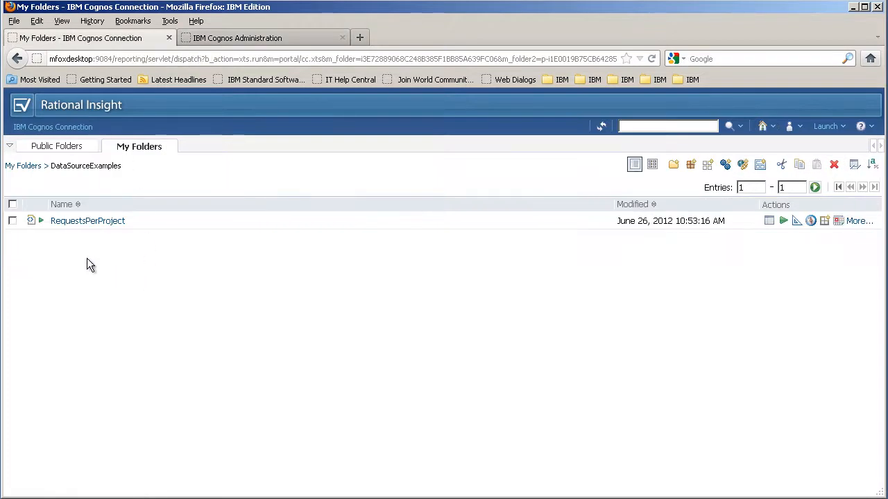
pyautogui.click(80, 222)
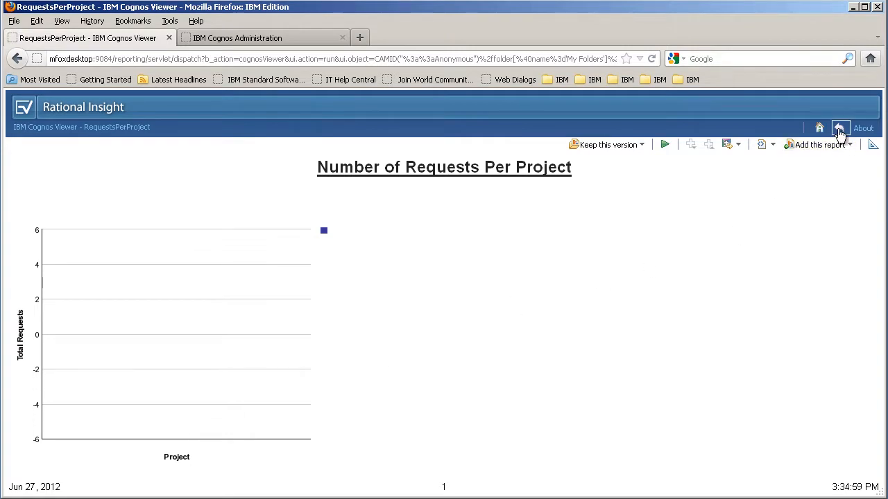
# Step: Close the empty Requests Per Project chart and return to the RIDW data source listing
pyautogui.click(838, 127)
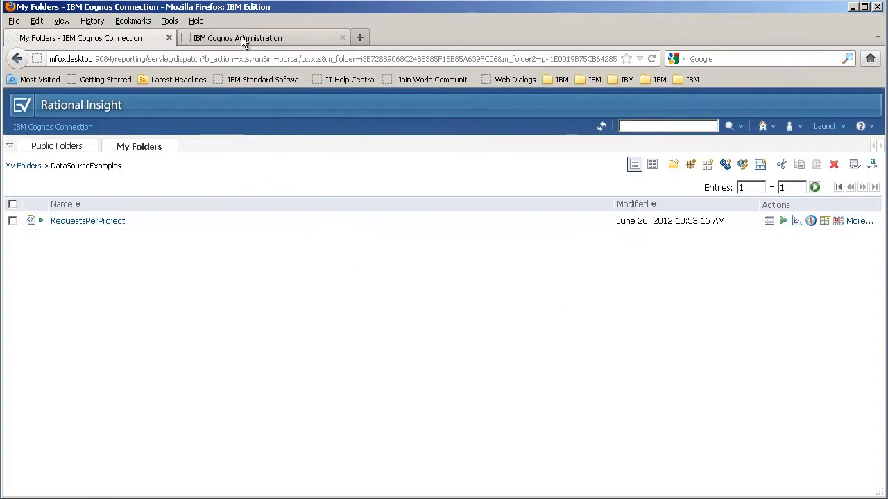
pyautogui.click(244, 38)
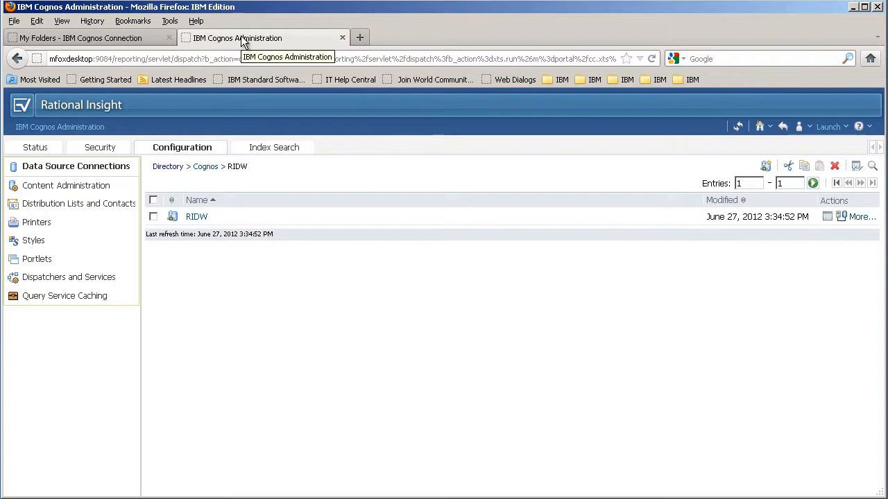
# Step: Change RIDW's DB2 database name from DW to SAMPLEDW and test the connection successfully
pyautogui.click(826, 218)
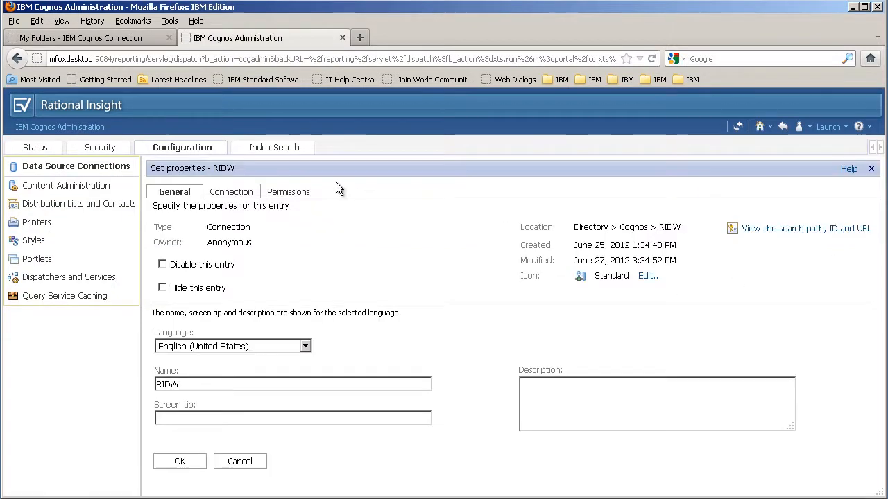
pyautogui.click(241, 192)
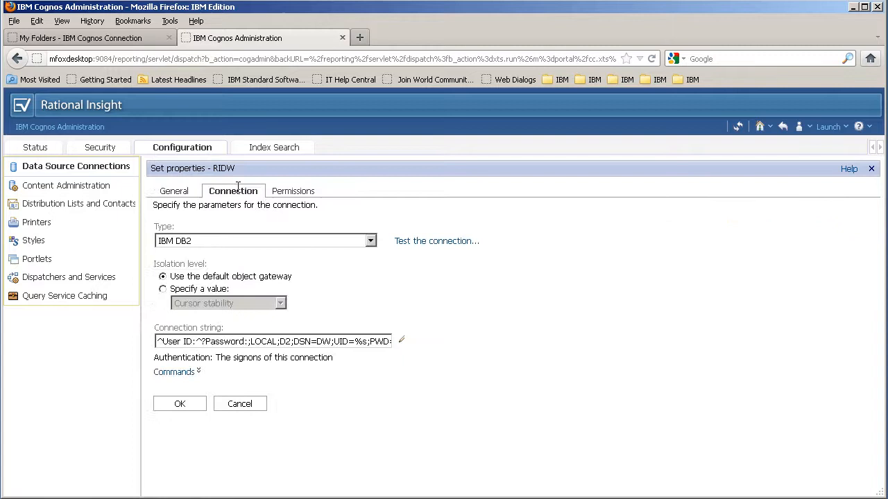
pyautogui.click(403, 342)
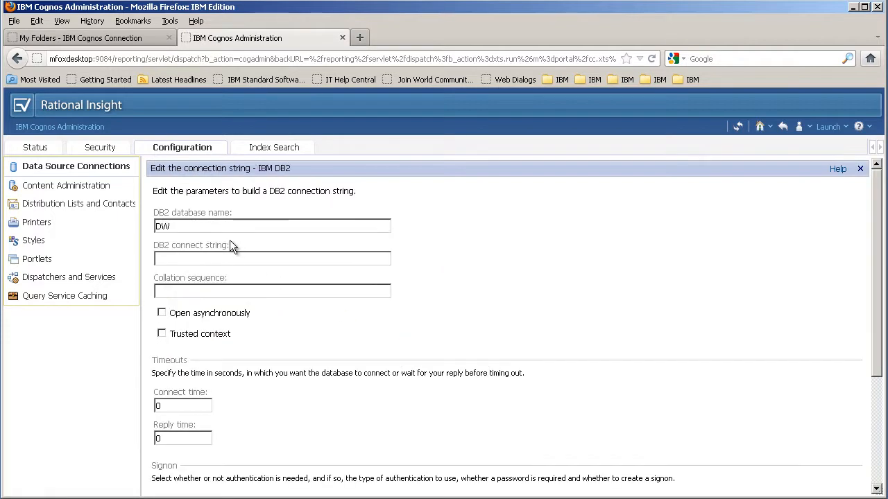
pyautogui.press('BackSpace')
pyautogui.press('BackSpace')
pyautogui.write('SAMPLEDW')
pyautogui.click(426, 233)
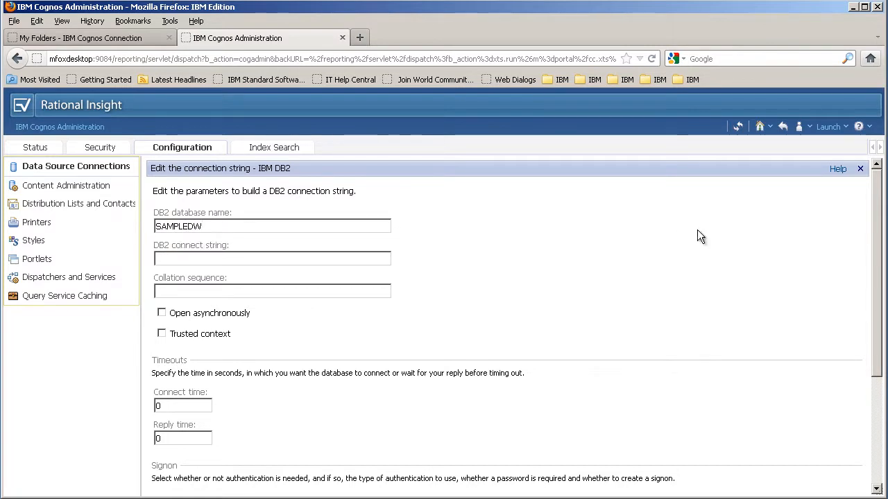
pyautogui.moveTo(872, 222); pyautogui.dragTo(874, 309)
pyautogui.click(204, 469)
pyautogui.click(185, 242)
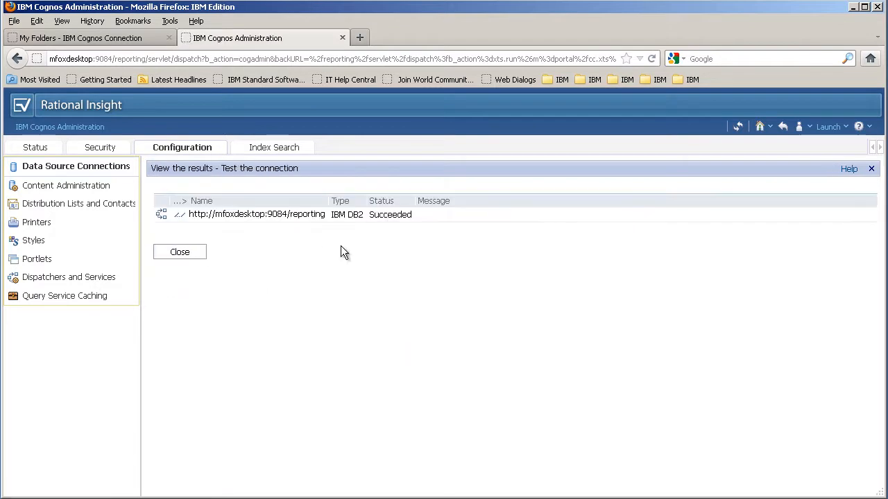
# Step: Accept the successfully tested SAMPLEDW connection string and save the RIDW data source properties
pyautogui.click(178, 253)
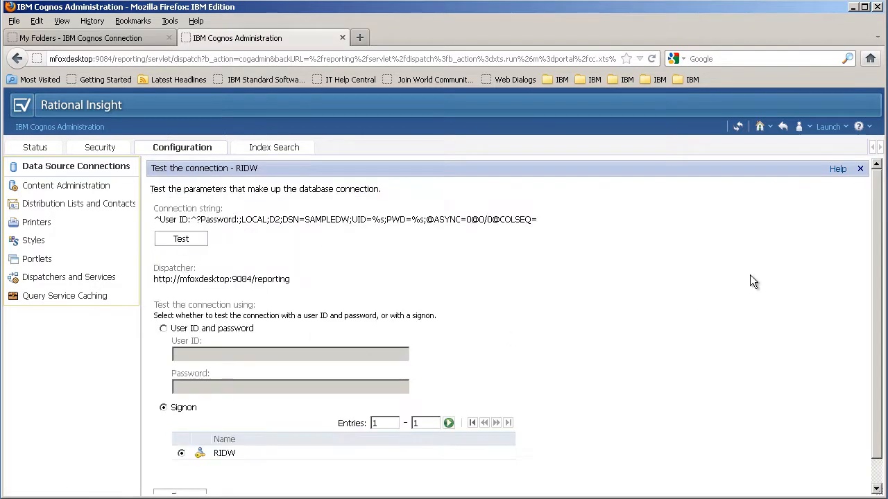
pyautogui.moveTo(874, 254); pyautogui.dragTo(874, 299)
pyautogui.click(180, 469)
pyautogui.scroll(-5, 202, 458)
pyautogui.click(179, 469)
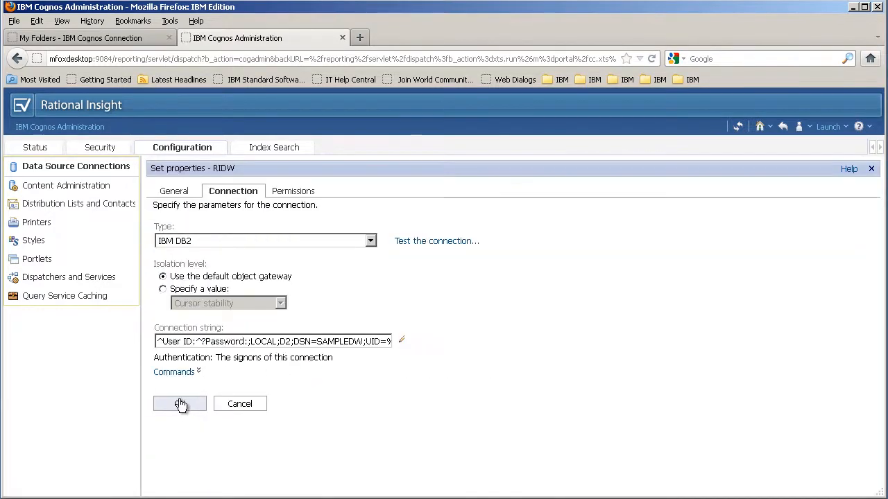
pyautogui.click(181, 404)
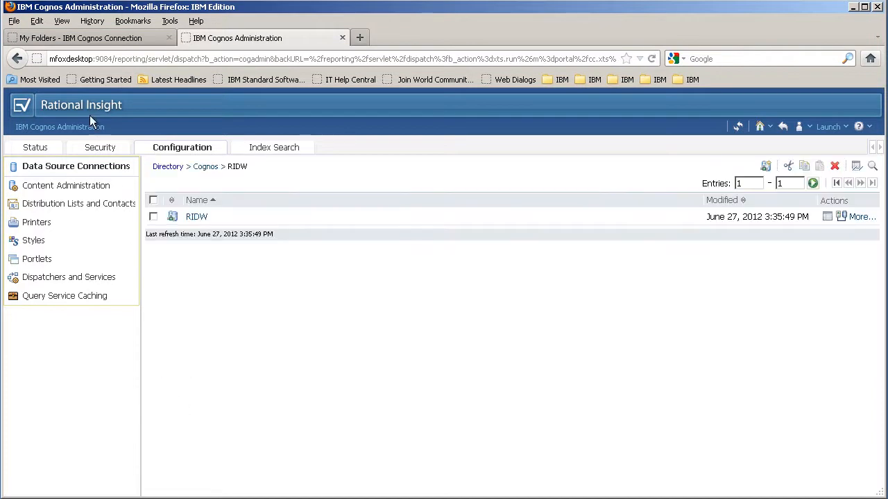
# Step: Rerun RequestsPerProject from My Folders against SAMPLEDW, then return to DataSourceExamples
pyautogui.click(88, 42)
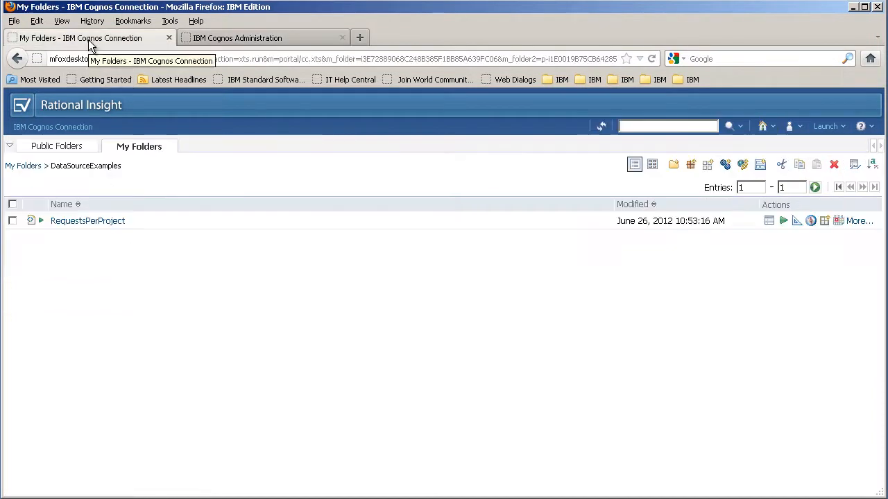
pyautogui.click(93, 221)
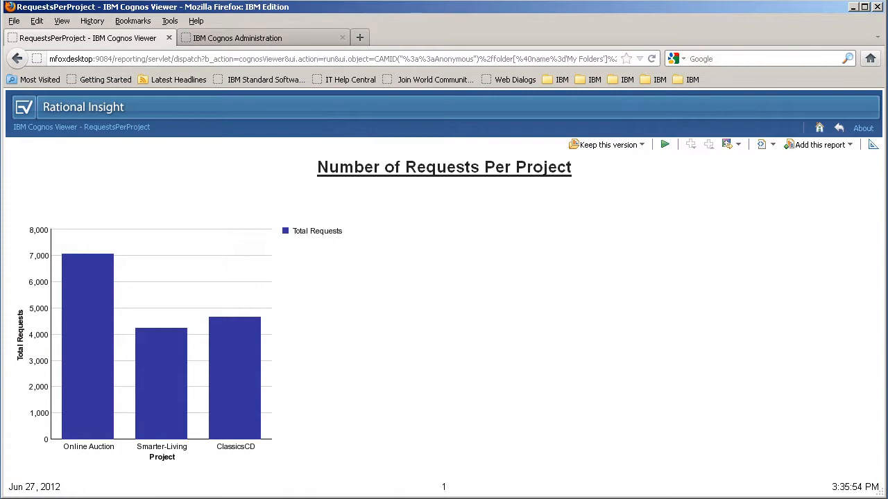
pyautogui.click(839, 129)
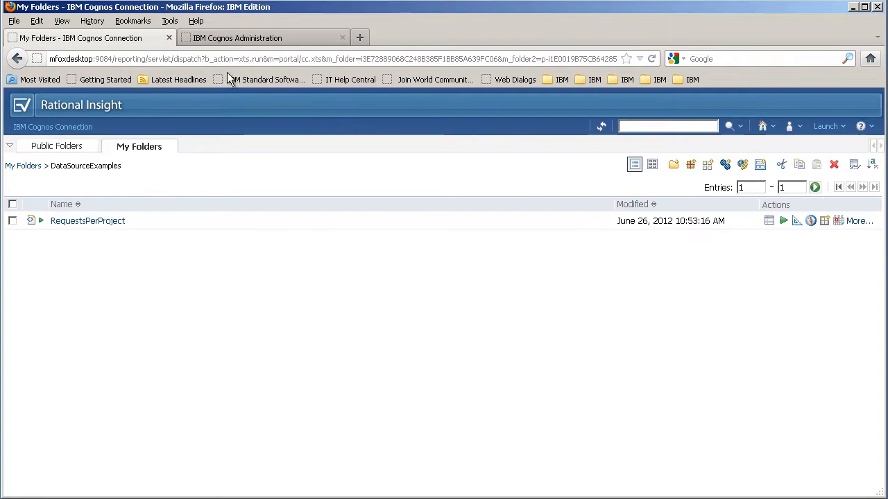
# Step: Delete the RIDW data source from the Cognos data source connections list
pyautogui.click(230, 39)
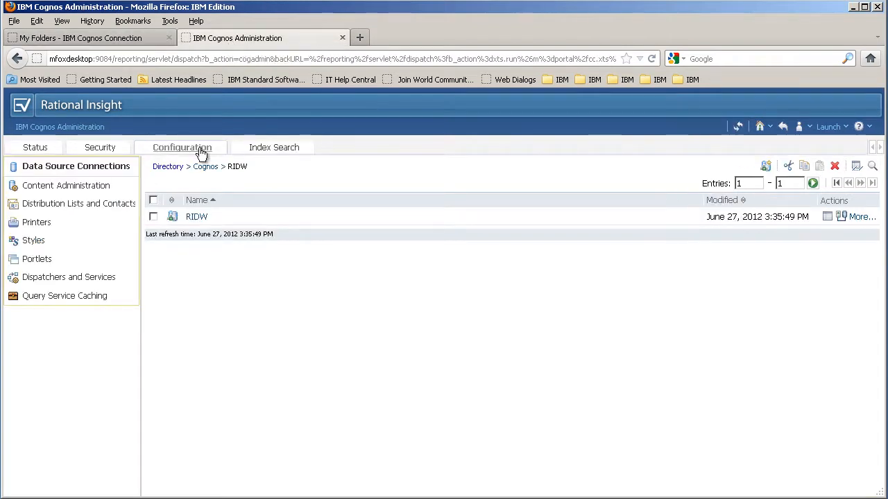
pyautogui.click(199, 166)
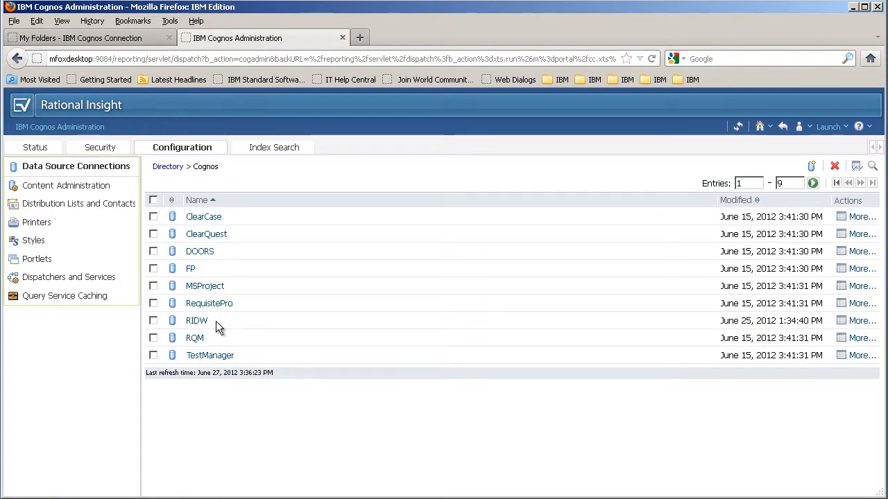
pyautogui.click(153, 320)
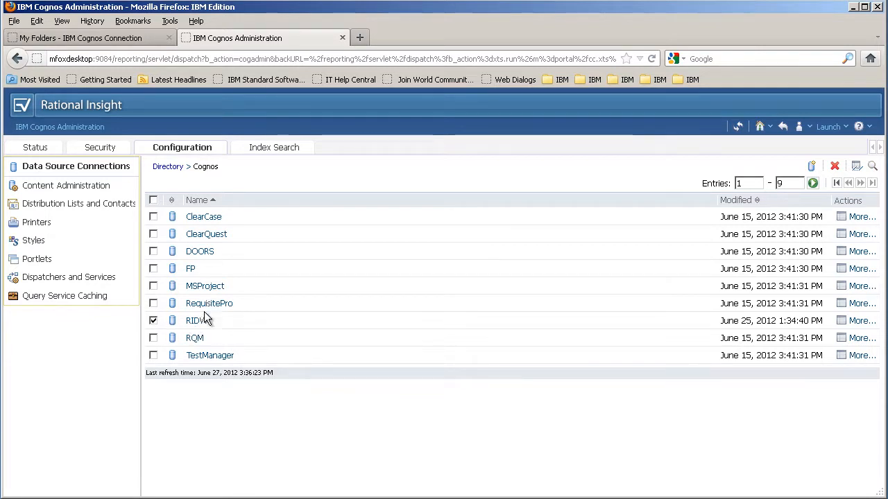
pyautogui.click(833, 167)
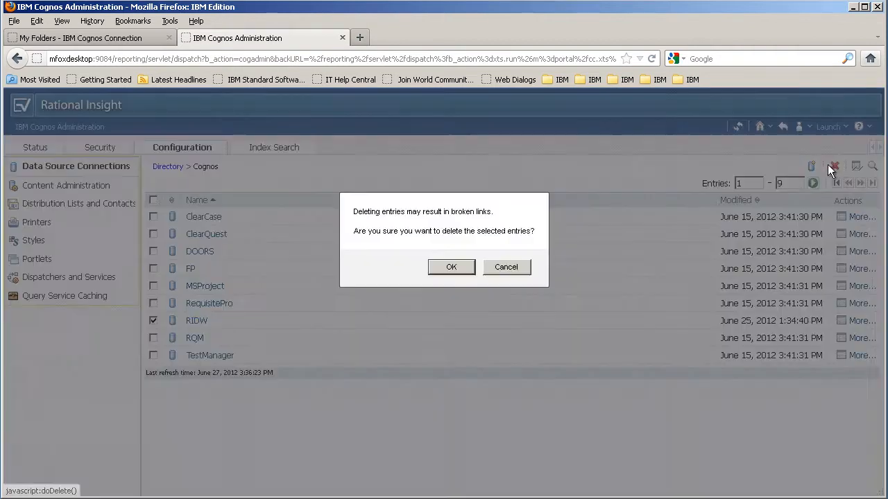
pyautogui.click(450, 268)
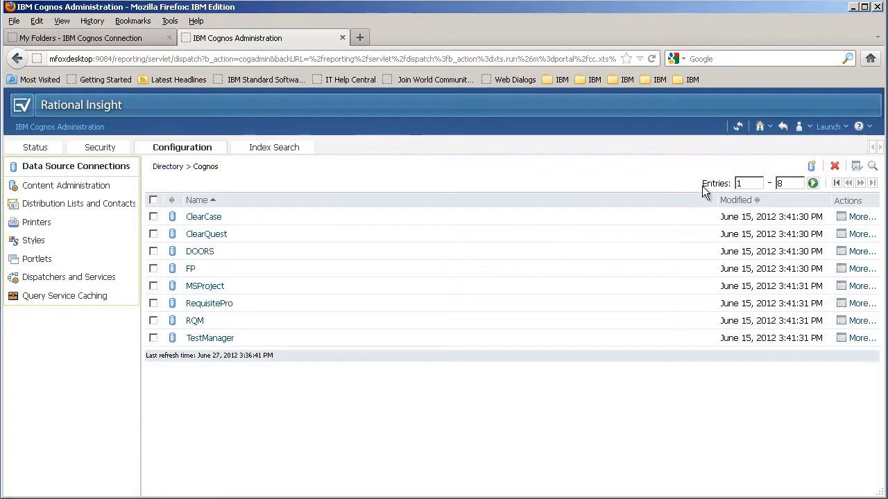
# Step: Start a new data source named RIDW with connection type IBM DB2
pyautogui.click(811, 167)
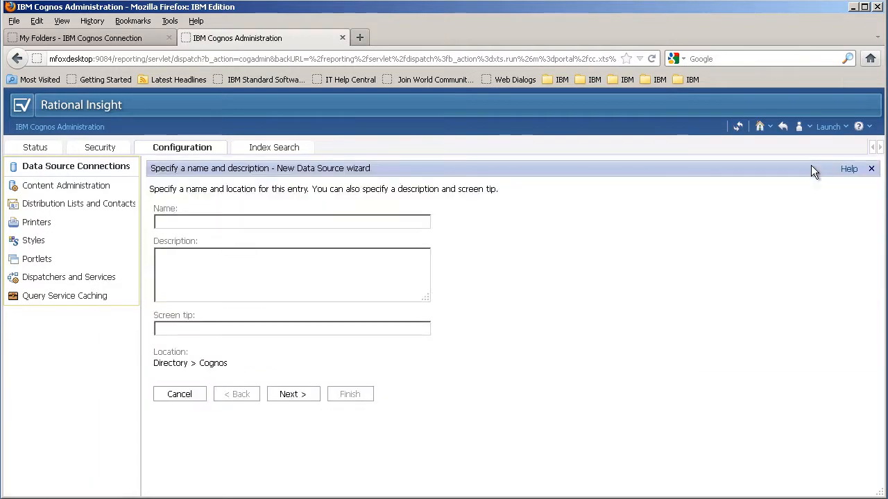
pyautogui.write('RIDW')
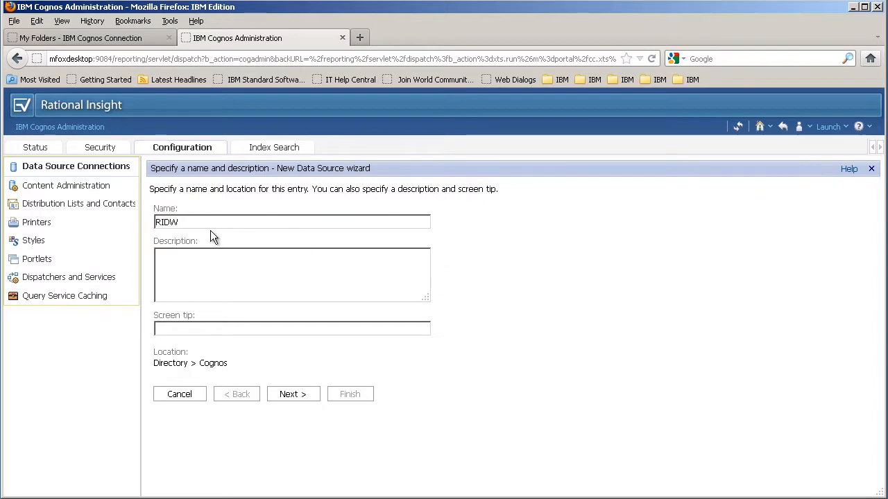
pyautogui.click(288, 395)
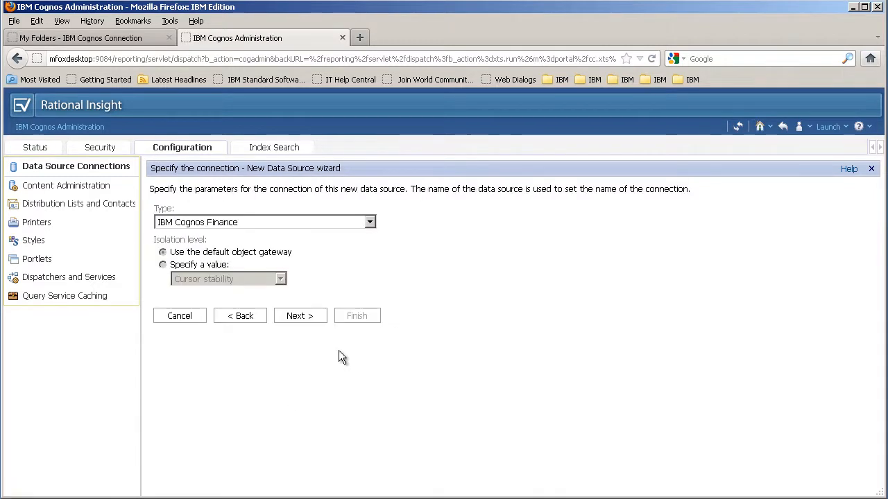
pyautogui.click(370, 222)
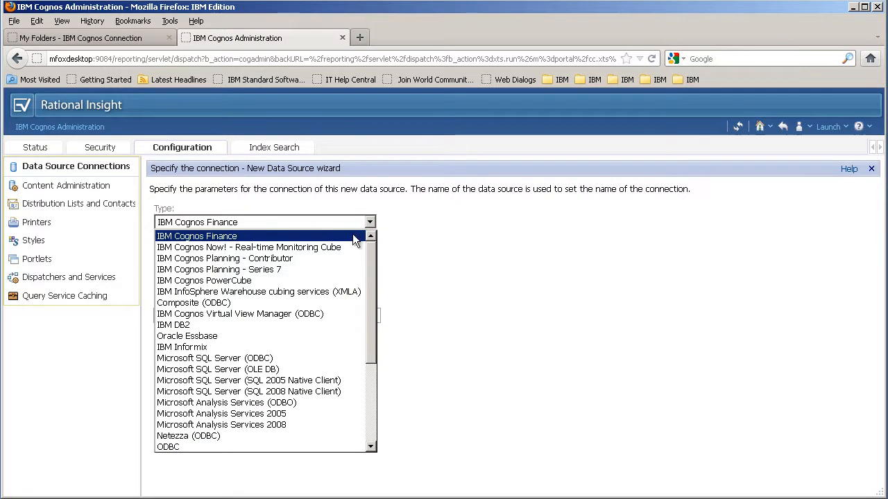
pyautogui.click(320, 323)
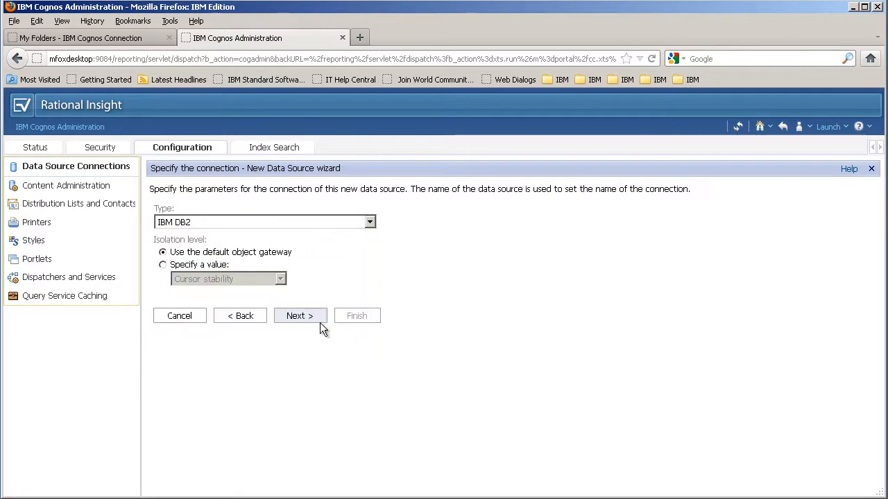
pyautogui.click(319, 323)
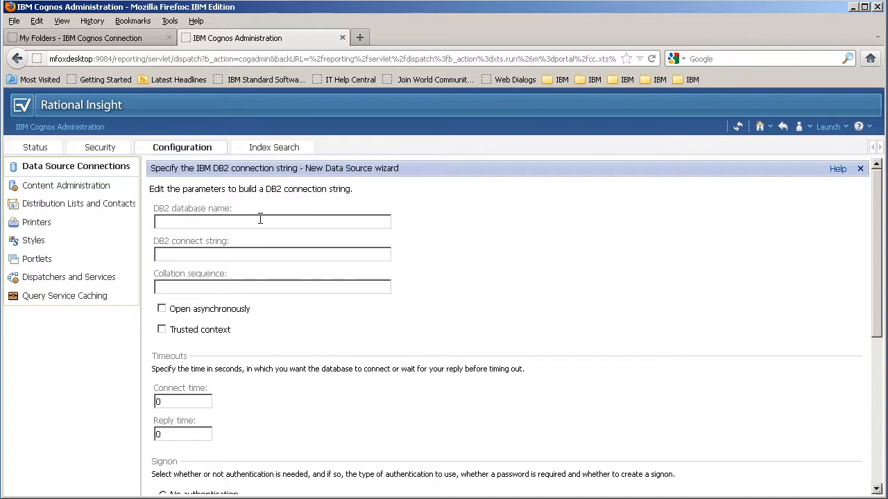
# Step: Set the DB2 database name of the new connection to RIDW
pyautogui.click(260, 219)
pyautogui.write('RIDW')
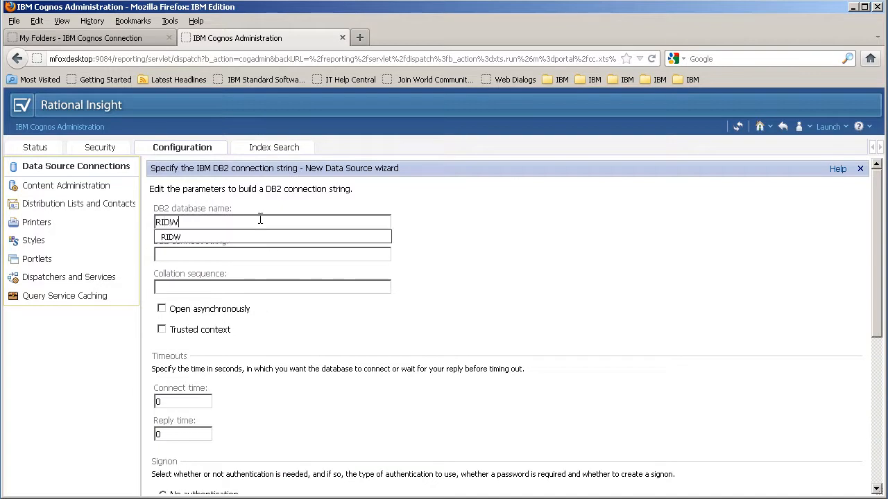
pyautogui.click(436, 227)
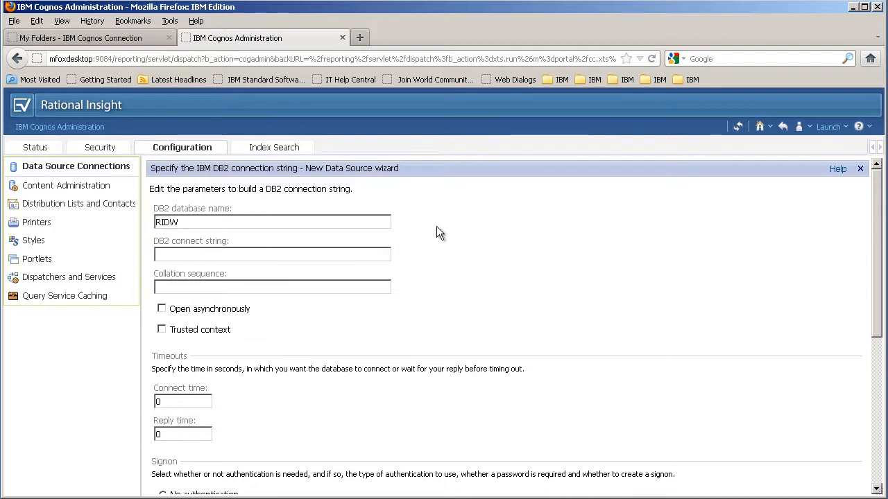
pyautogui.scroll(-2, 361, 225)
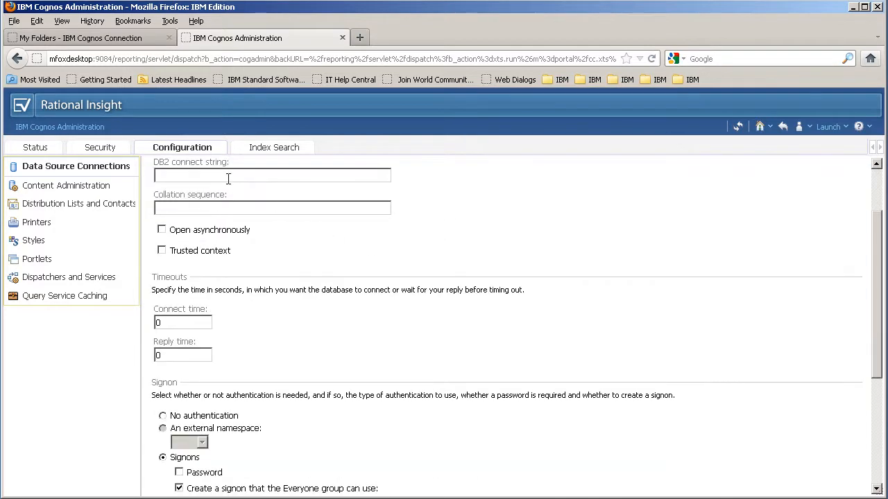
pyautogui.scroll(-4, 233, 221)
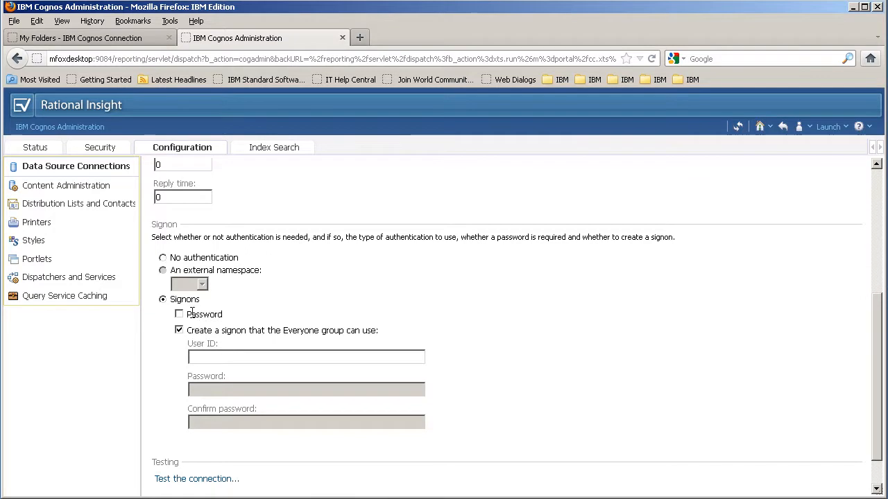
# Step: Enable a password signon and enter the rptuser user ID and password
pyautogui.click(179, 314)
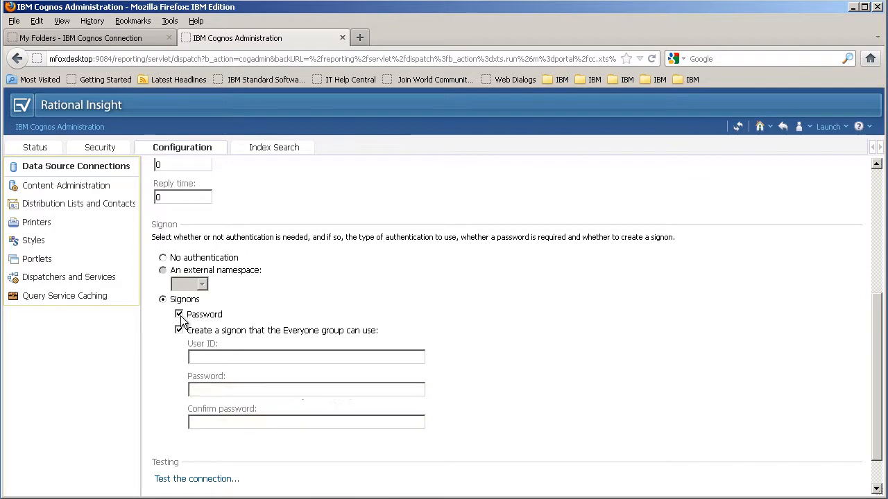
pyautogui.click(205, 356)
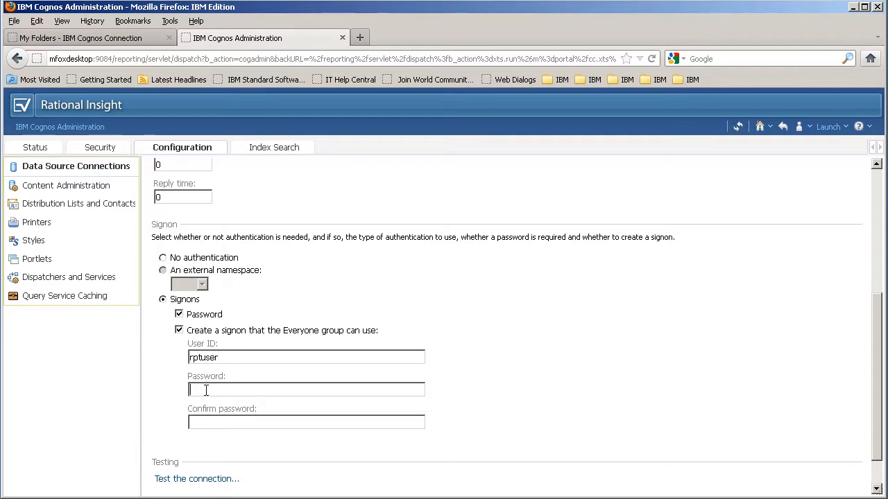
pyautogui.press('Tab')
# Step: Test and save the recreated RIDW connection, then rerun the RequestsPerProject report
pyautogui.click(182, 478)
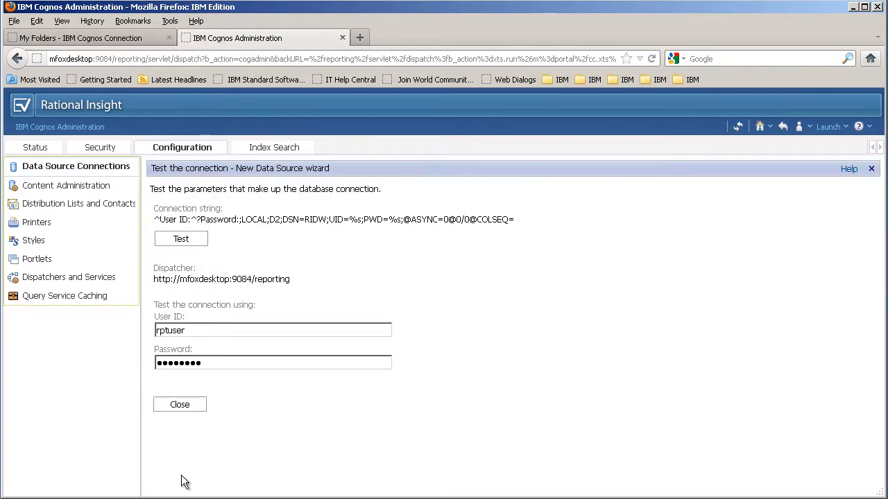
pyautogui.click(180, 239)
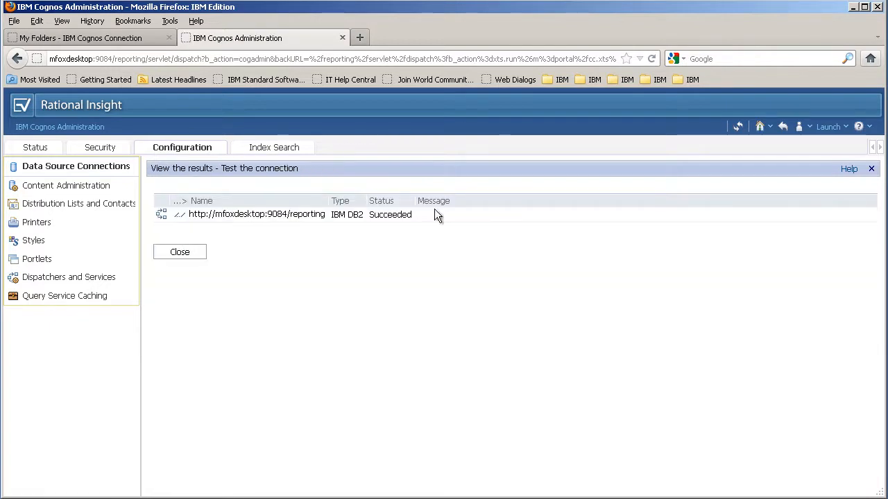
pyautogui.click(175, 253)
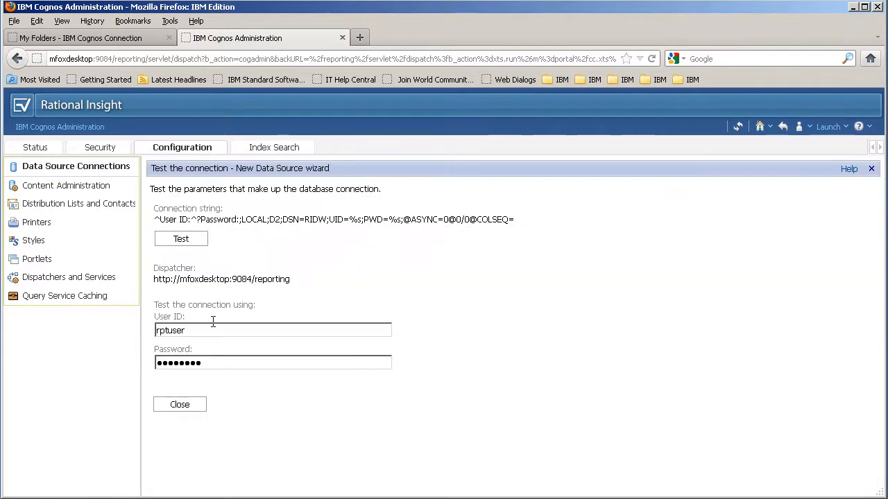
pyautogui.click(179, 404)
pyautogui.scroll(-10, 349, 395)
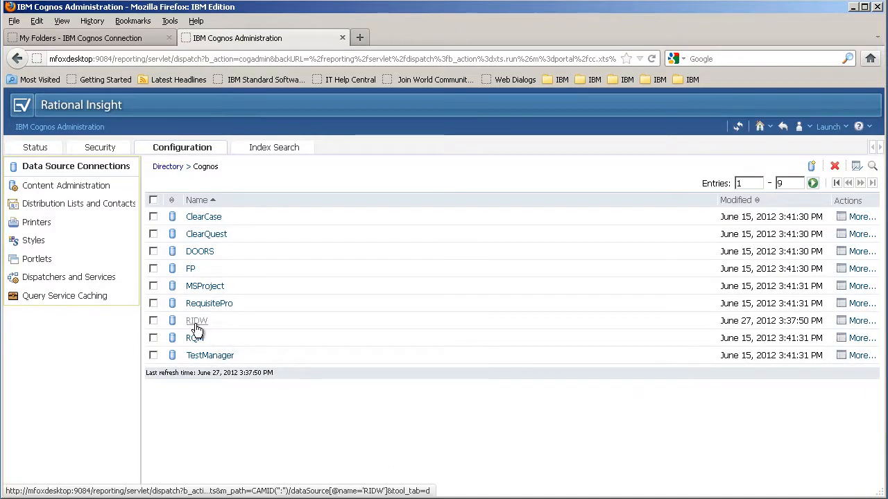
pyautogui.click(83, 39)
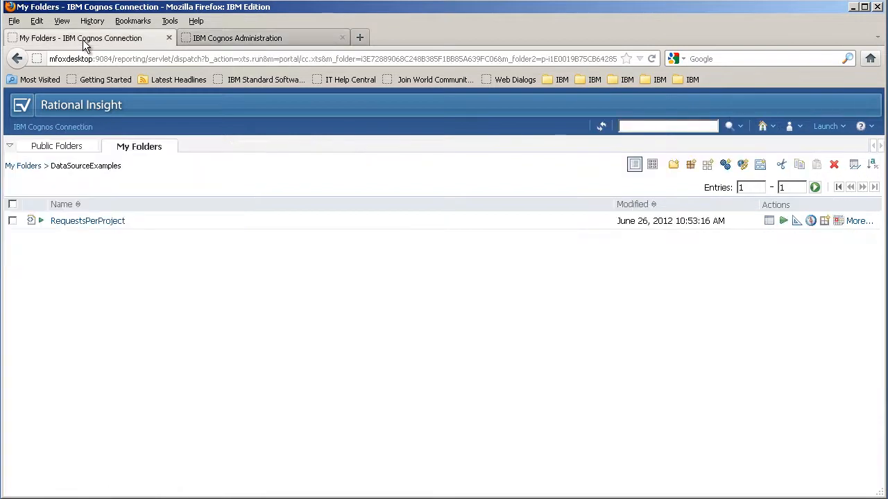
pyautogui.click(79, 222)
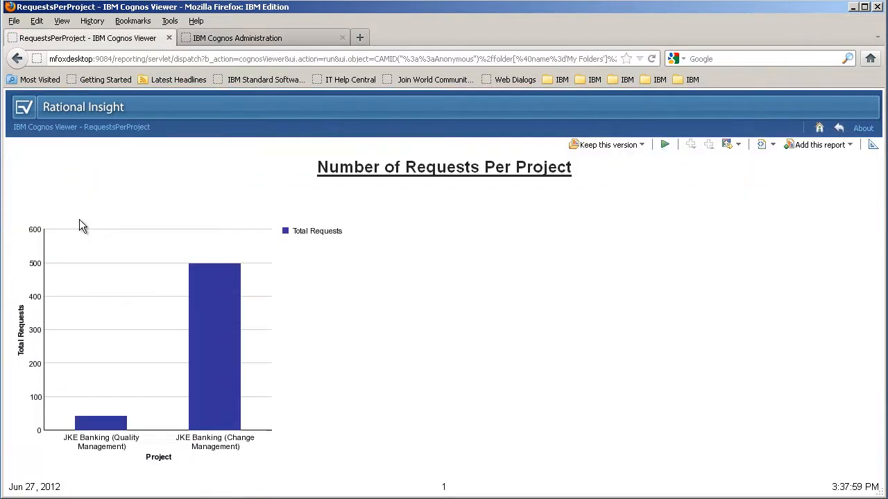